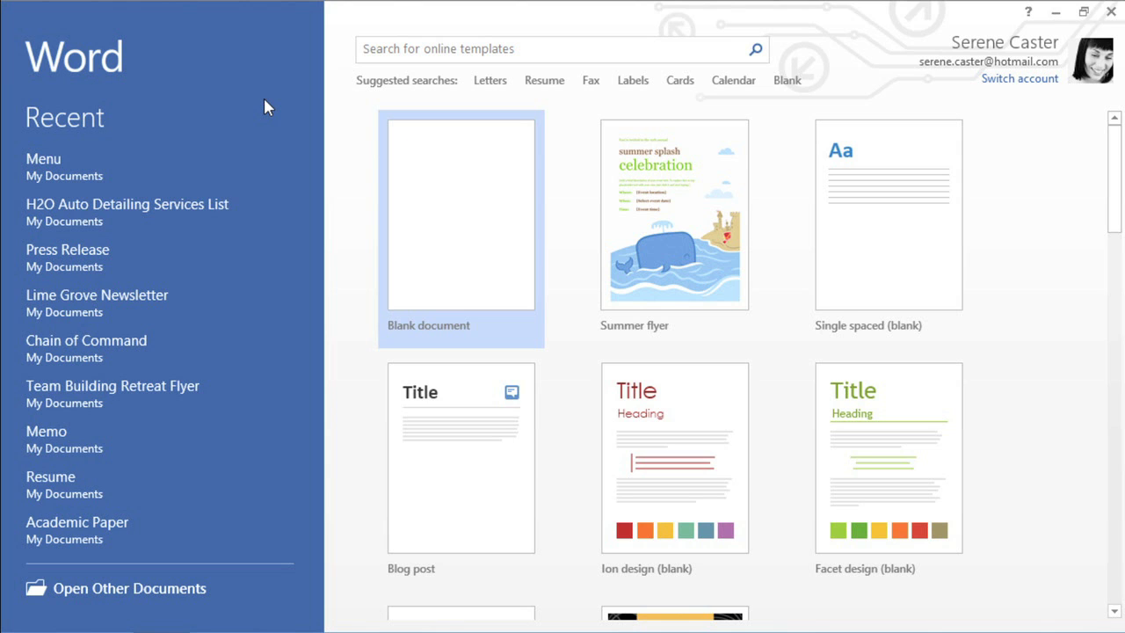
- Create a blank document and browse the DESIGN and INSERT tabs before returning to HOME
left_click(417, 253)
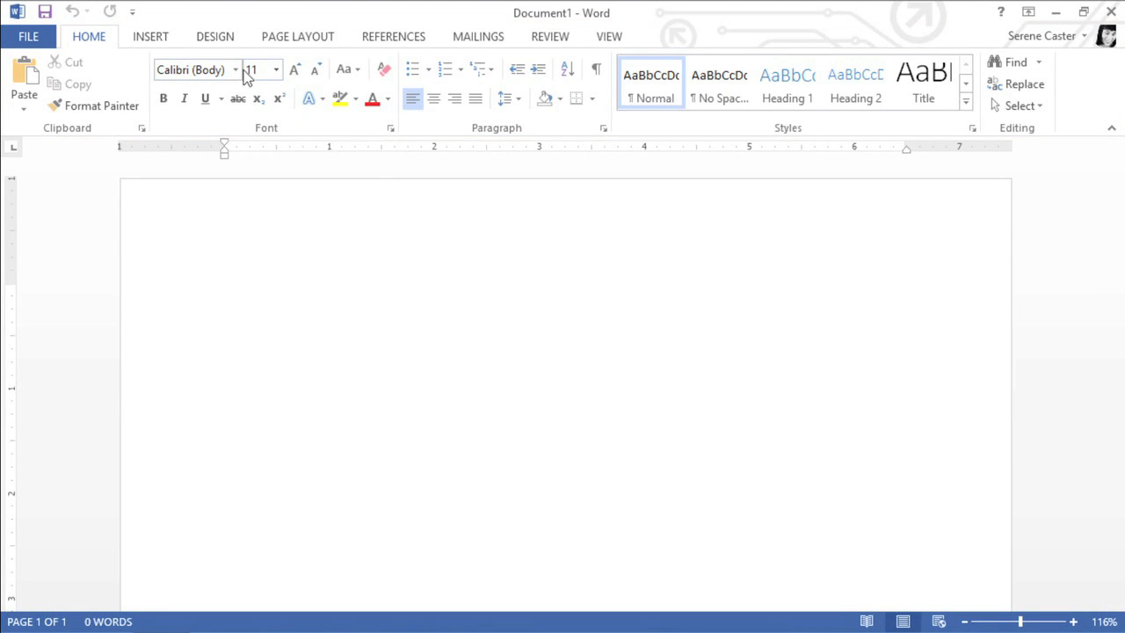
left_click(218, 41)
left_click(145, 42)
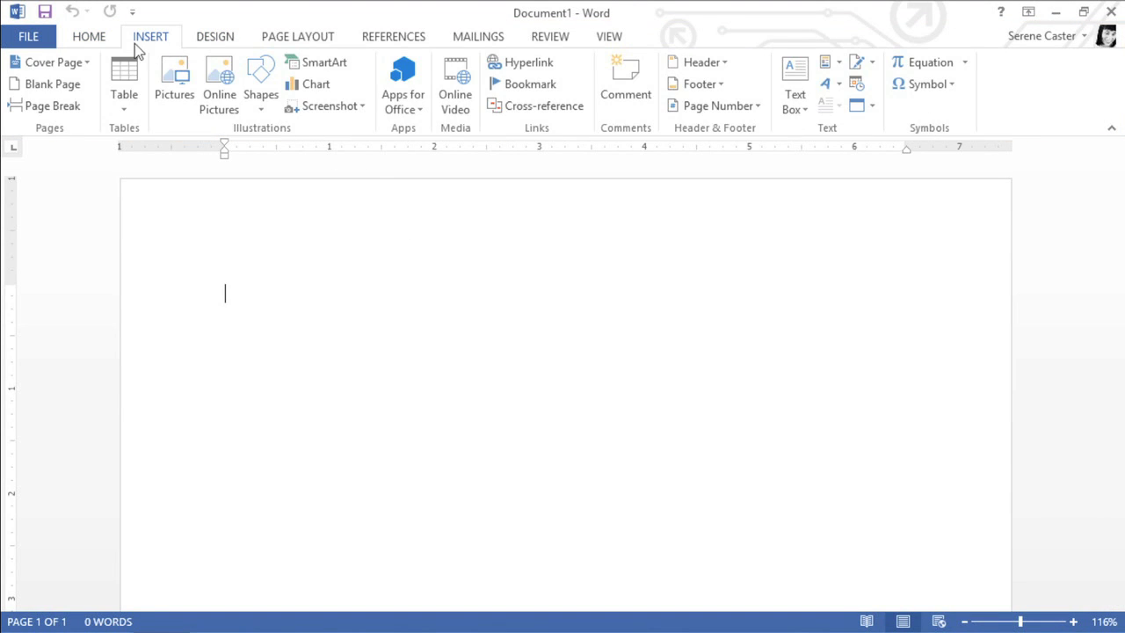
left_click(93, 45)
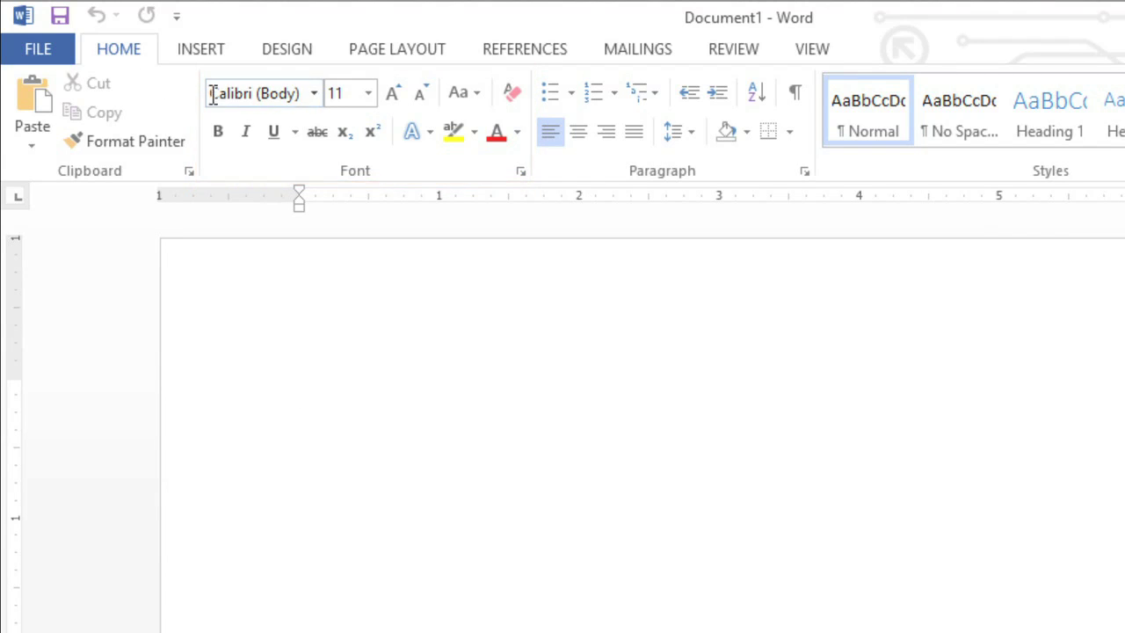
left_click(519, 173)
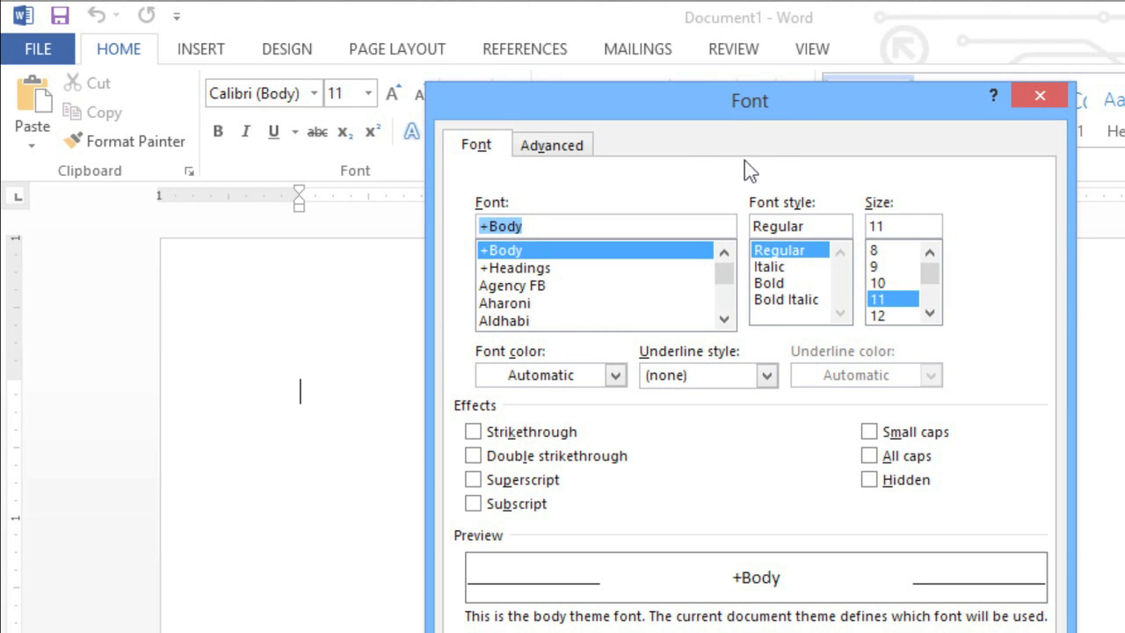
left_click(1044, 101)
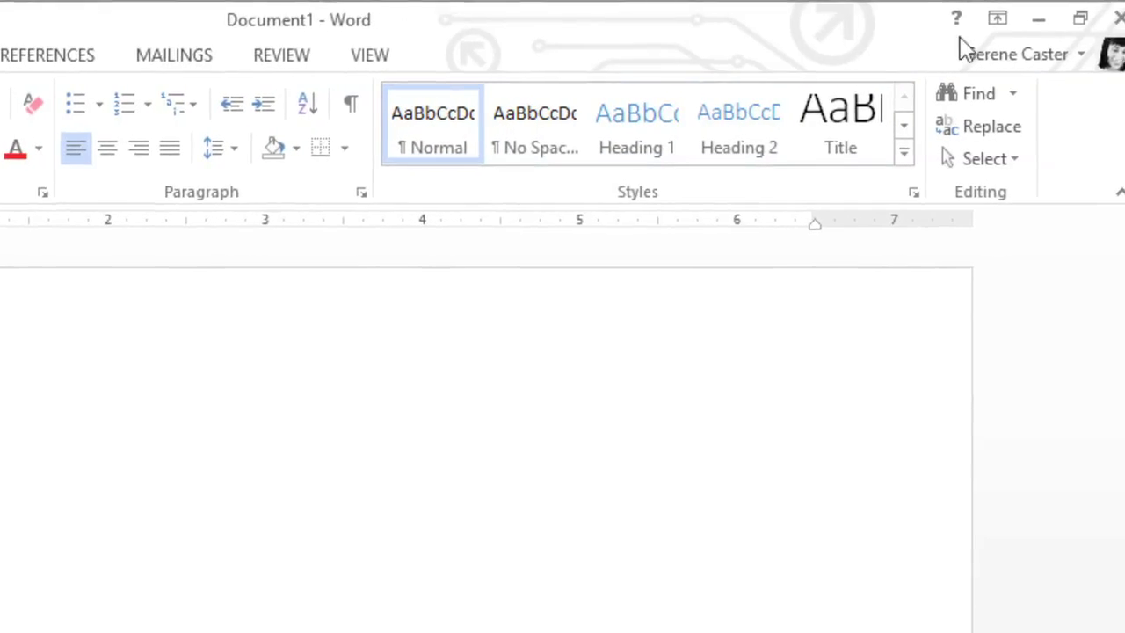
- Set the ribbon display to Show Tabs, then open and close the account details dropdown
left_click(977, 24)
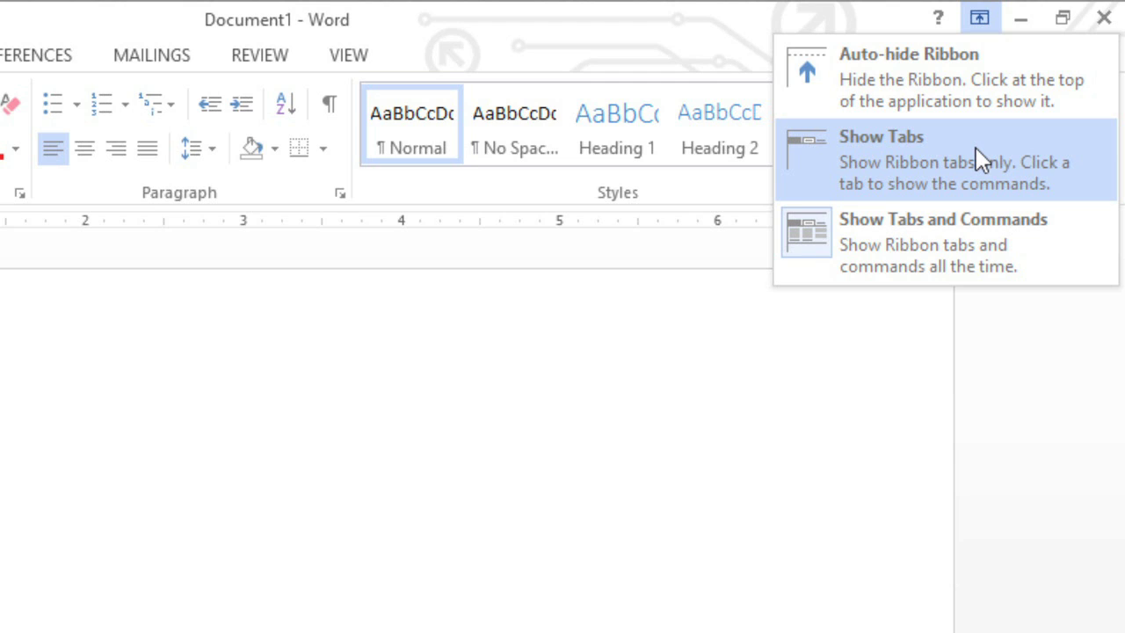
left_click(976, 147)
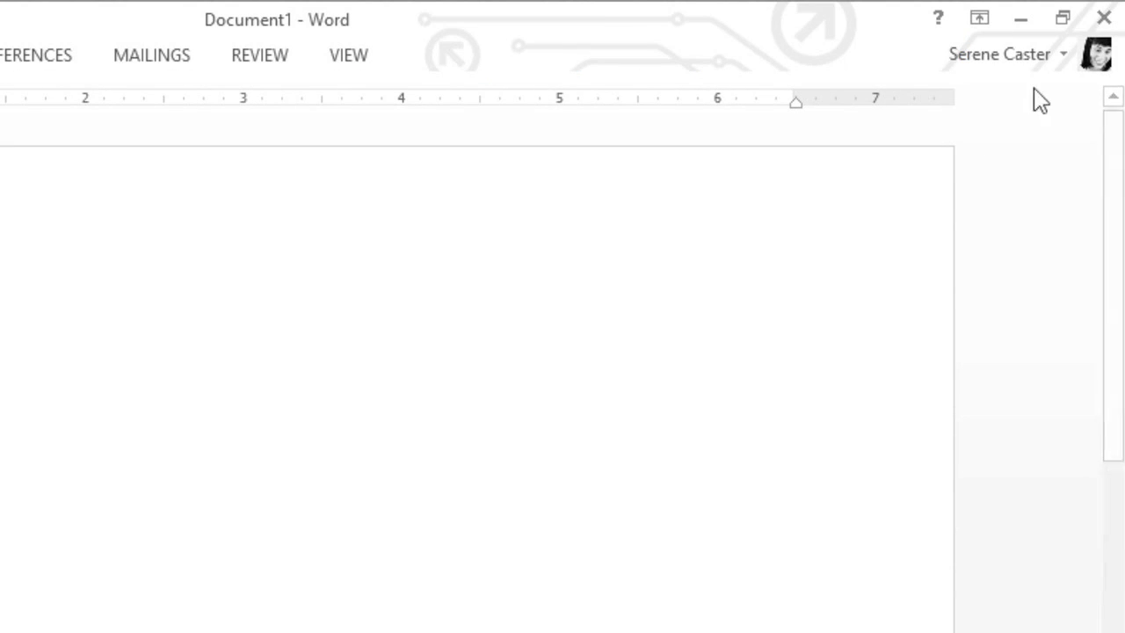
left_click(1067, 63)
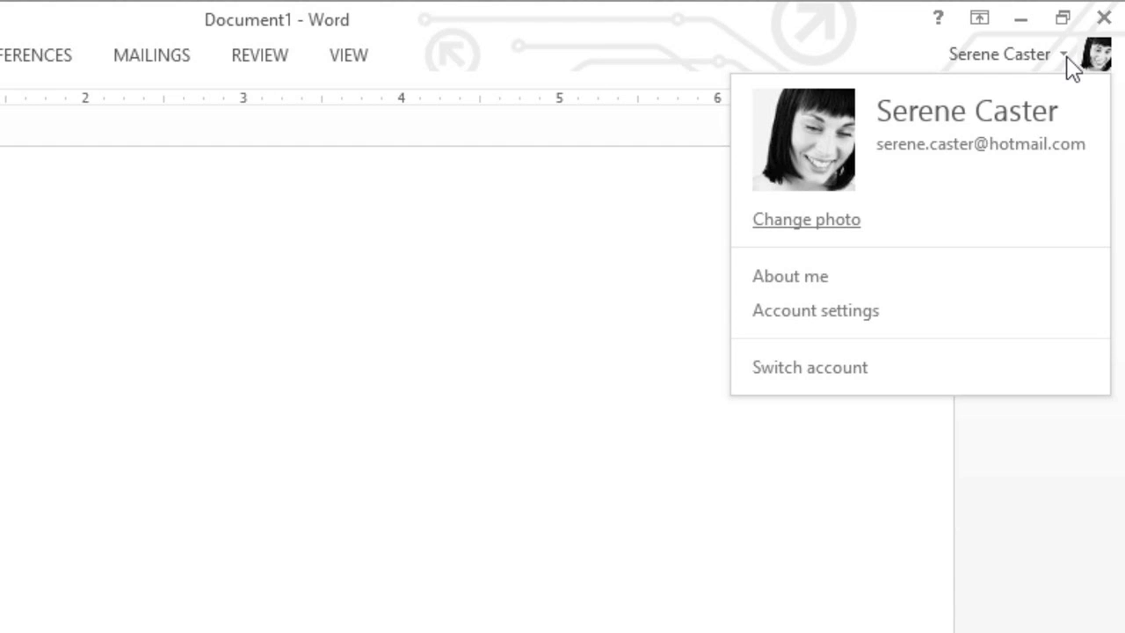
left_click(1067, 63)
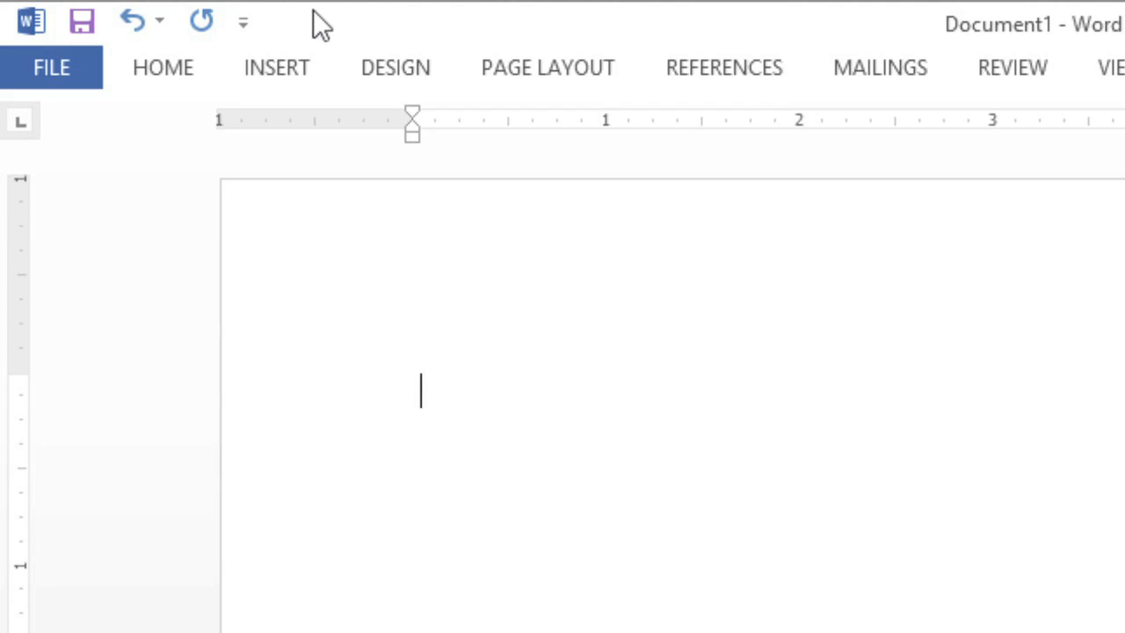
- Bring up the Customize Quick Access Toolbar command list
left_click(244, 23)
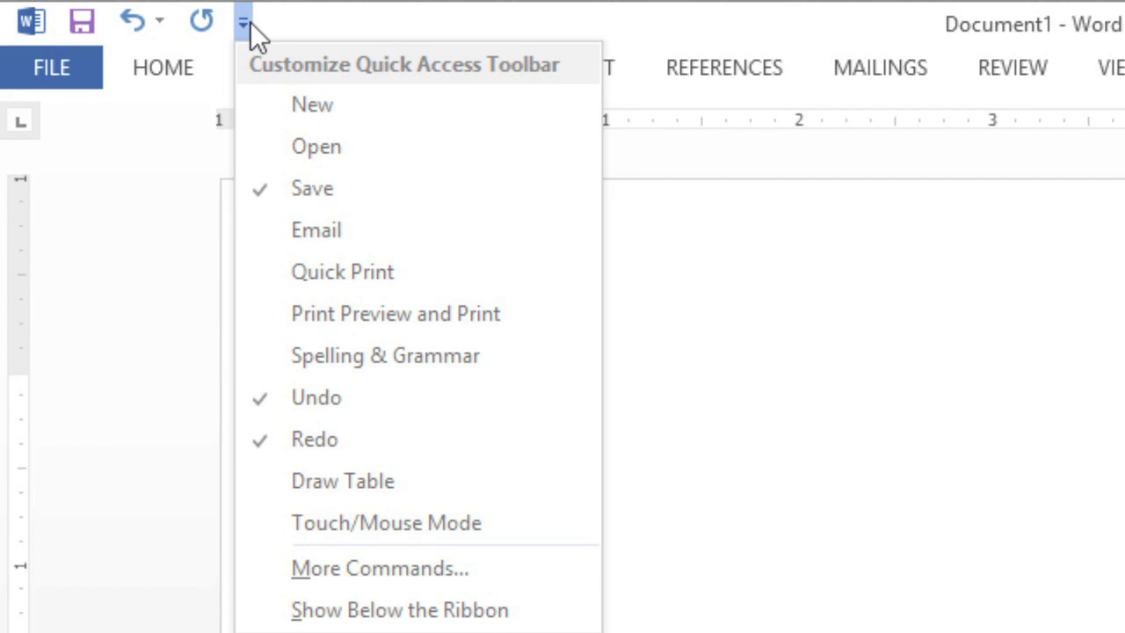
- Add the New and Quick Print commands to the Quick Access Toolbar
left_click(258, 102)
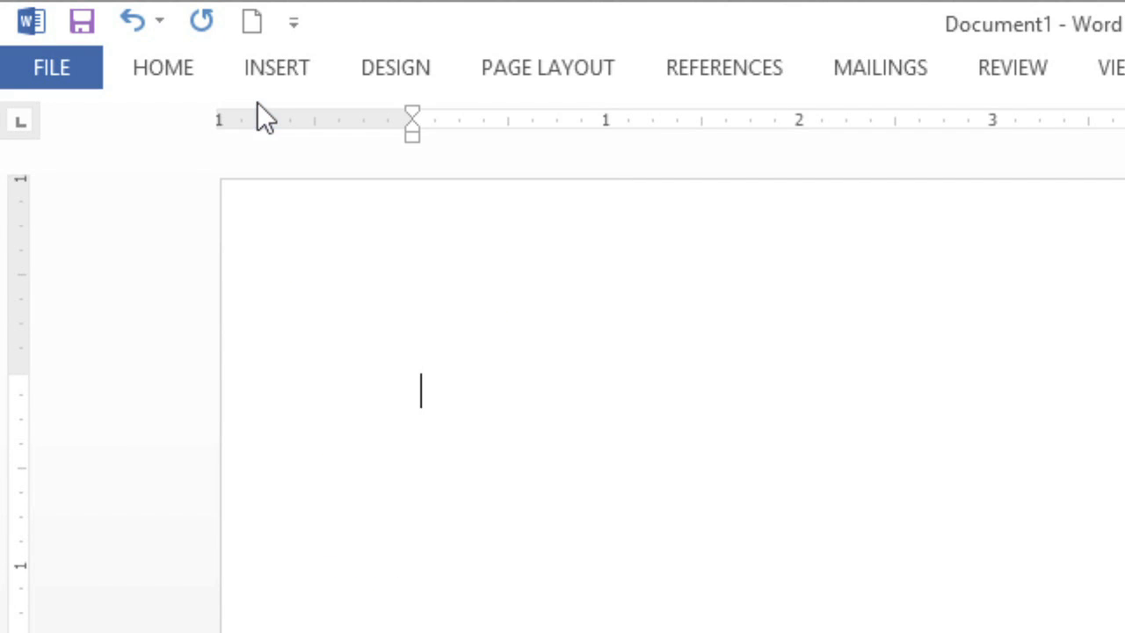
left_click(292, 33)
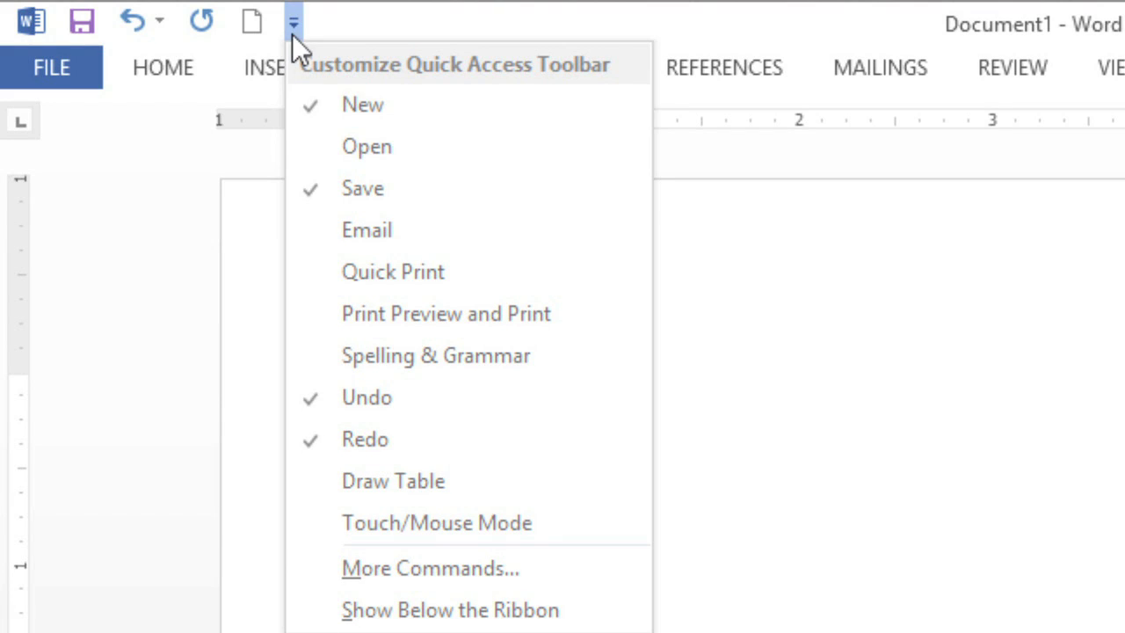
left_click(310, 263)
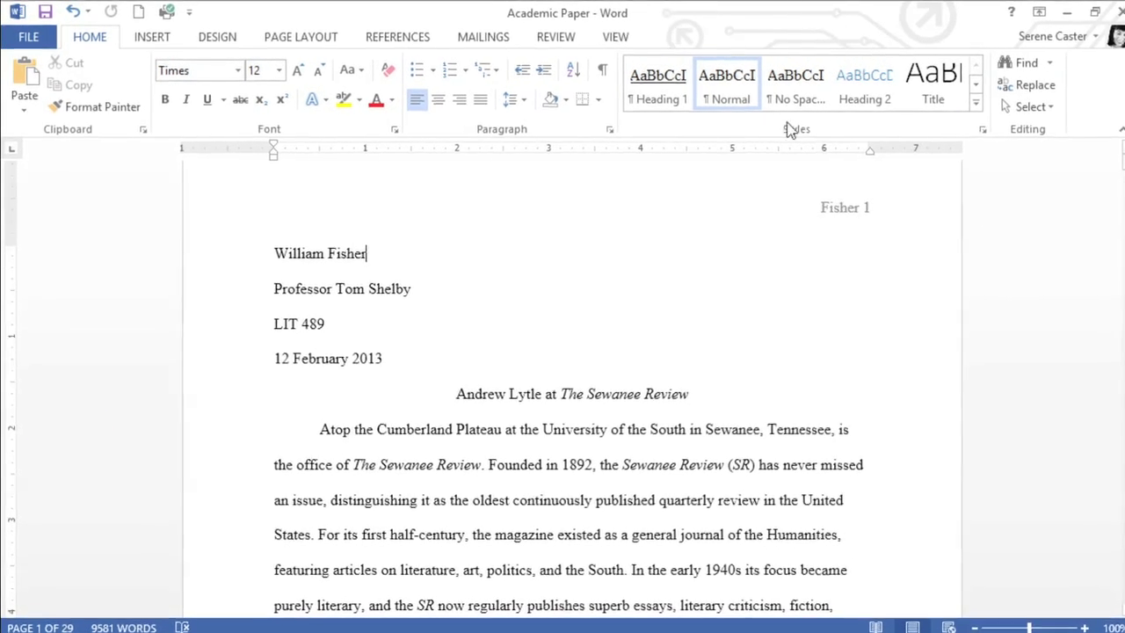
- On the VIEW tab, turn the Ruler off and then back on
left_click(618, 39)
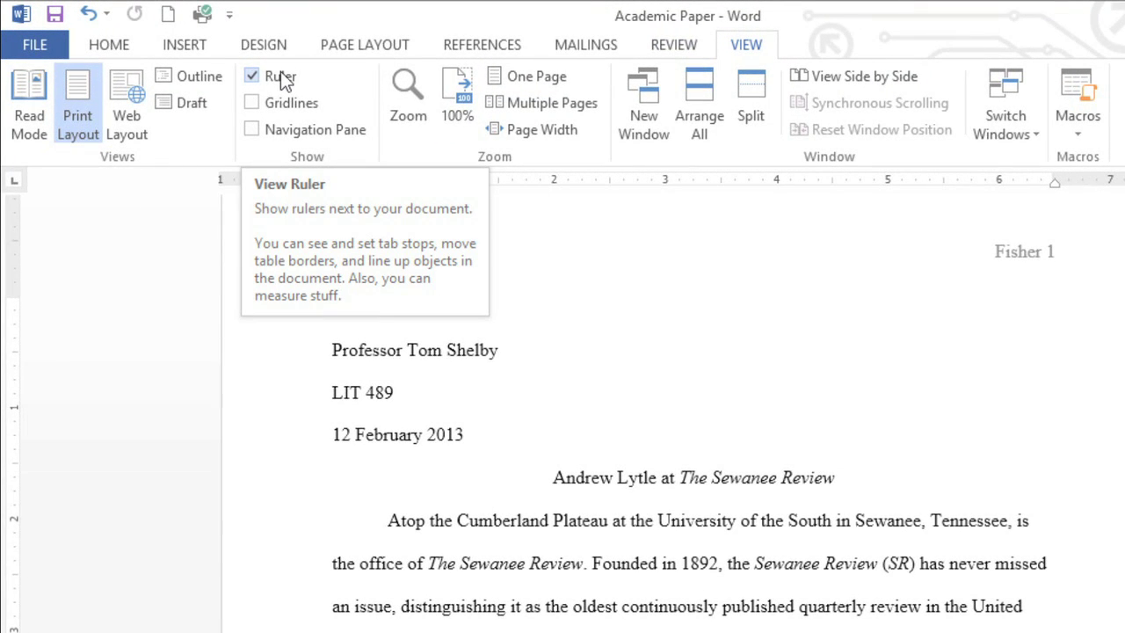
left_click(281, 77)
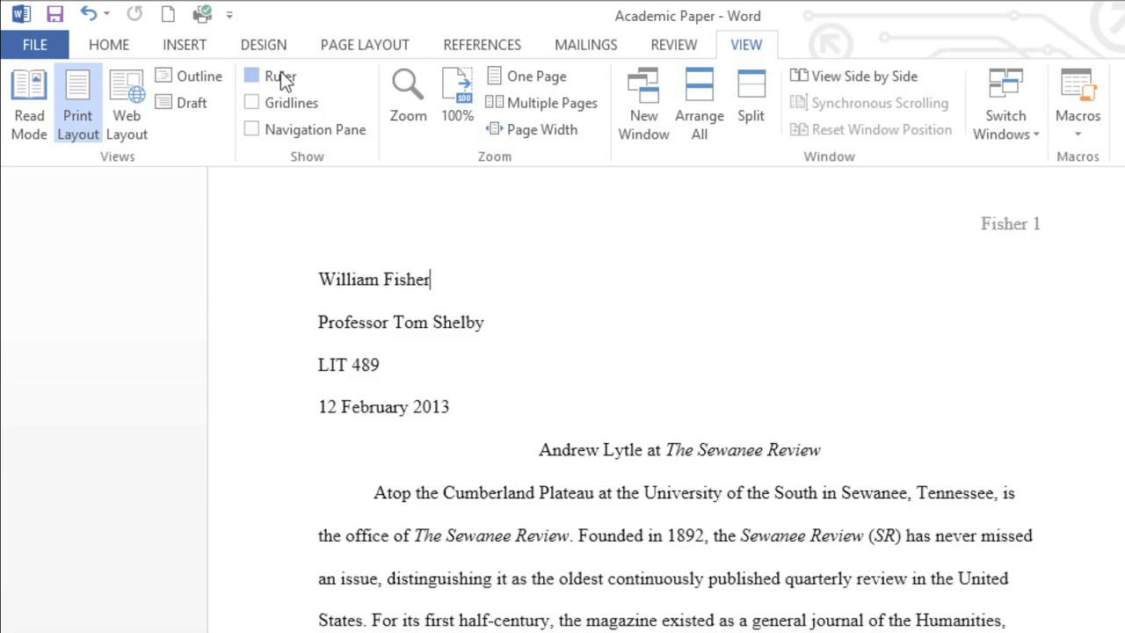
left_click(280, 72)
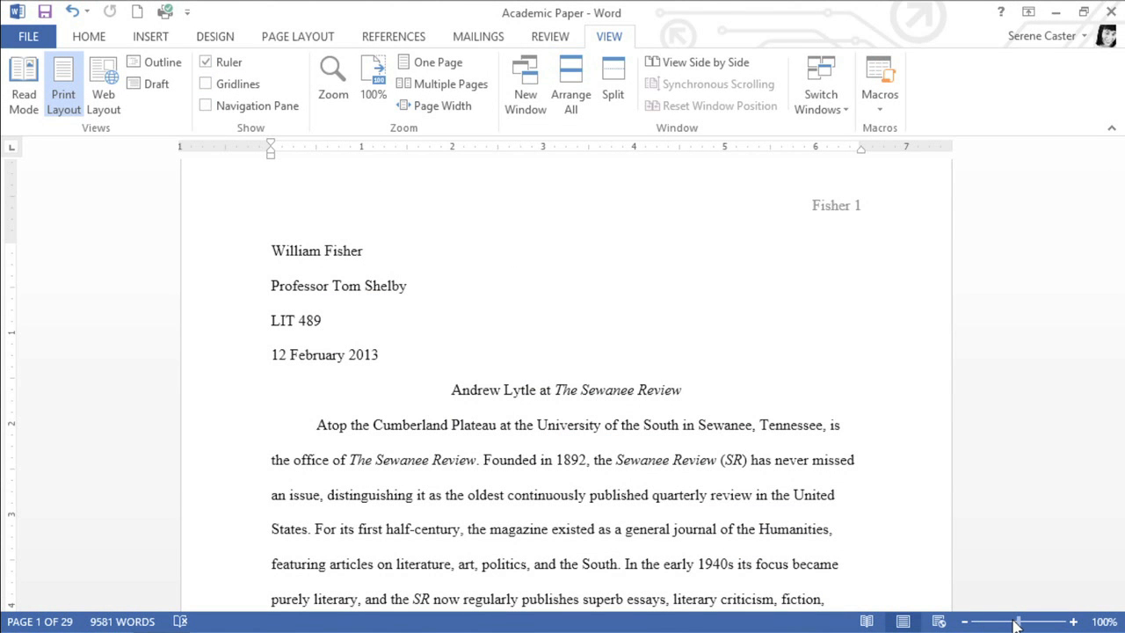
left_click_drag(1017, 622, 1034, 624)
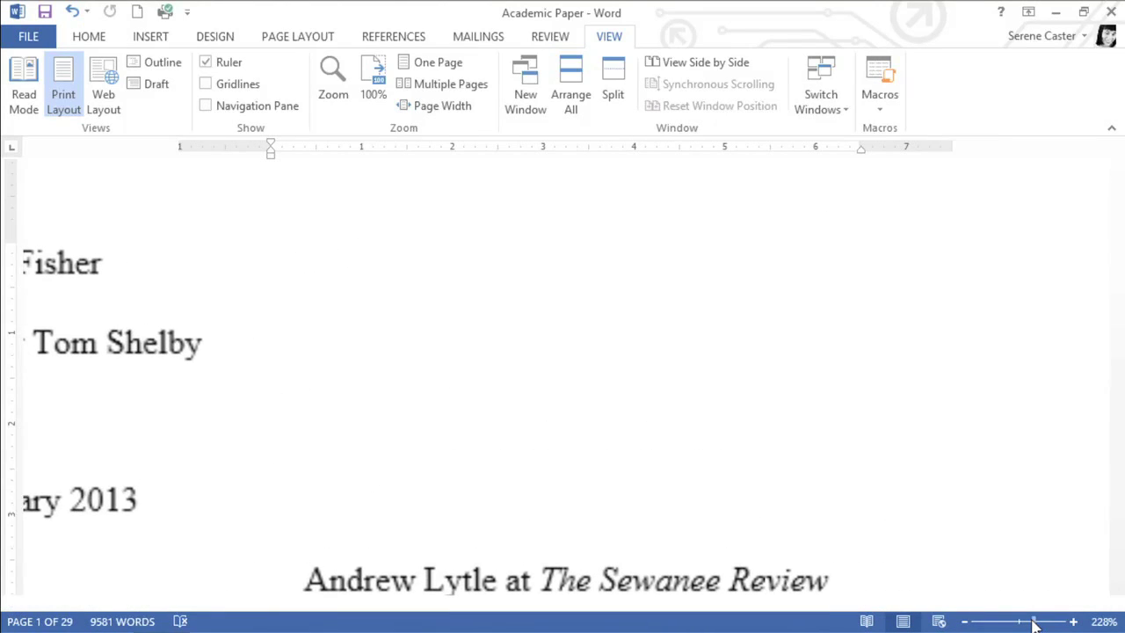
left_click_drag(1035, 624, 1020, 625)
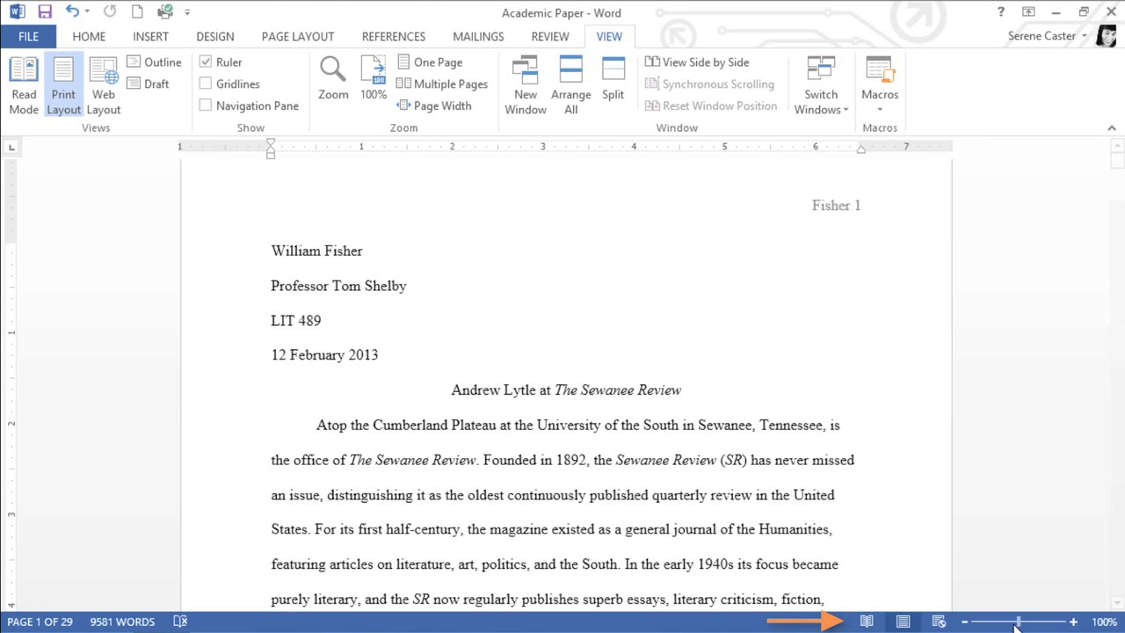
- Cycle the document through Read Mode and Print Layout, ending in Web Layout
left_click(868, 621)
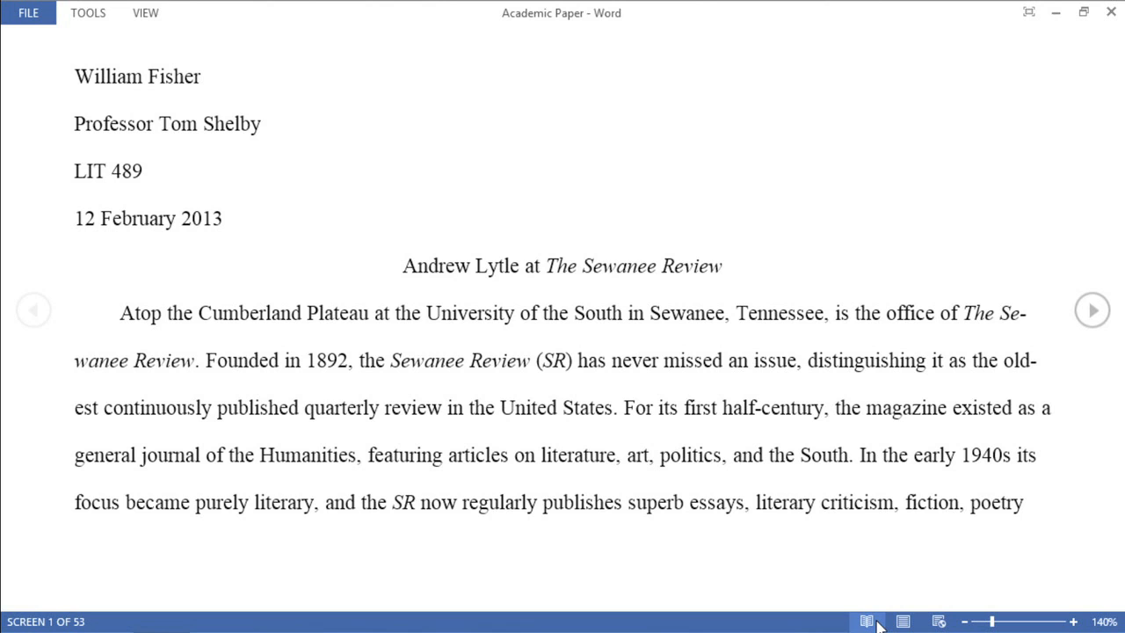
left_click(902, 622)
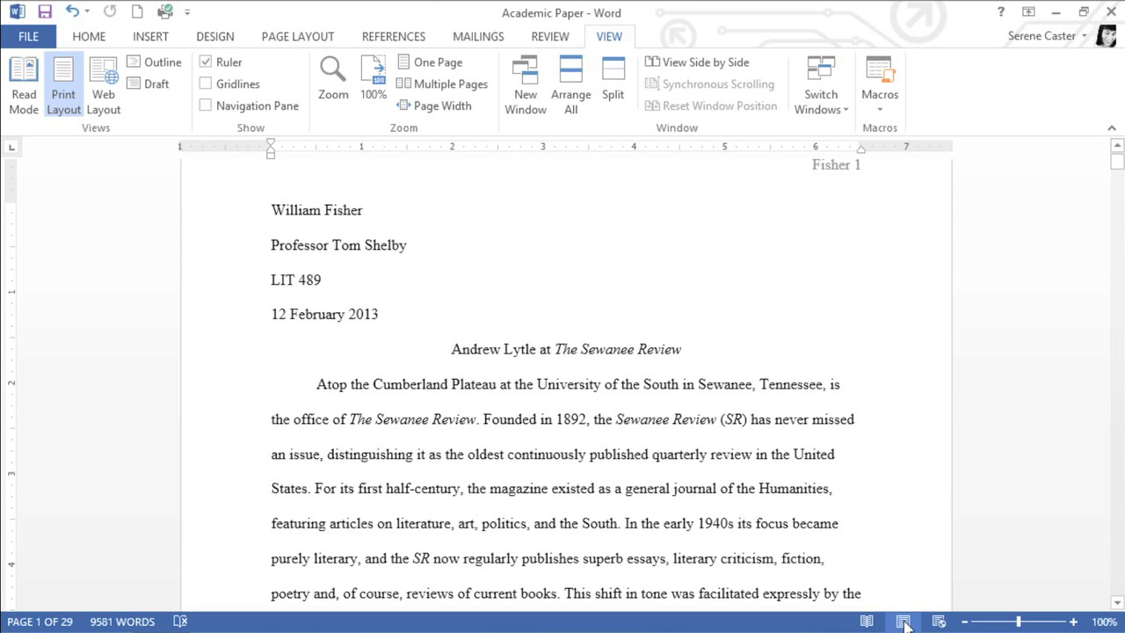
left_click(937, 622)
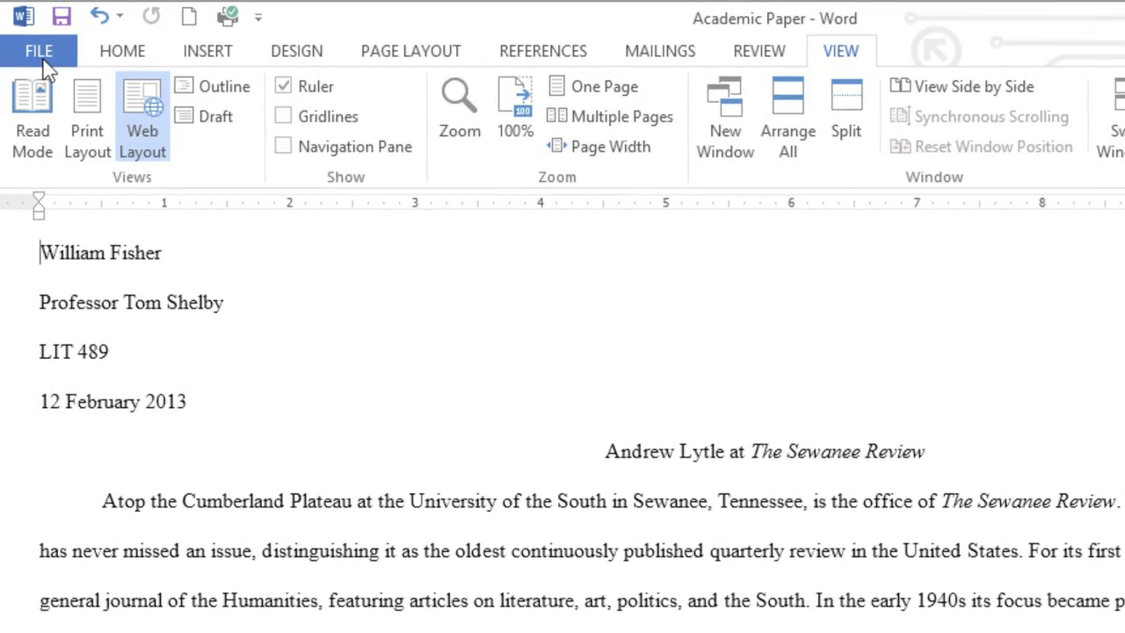
left_click(46, 69)
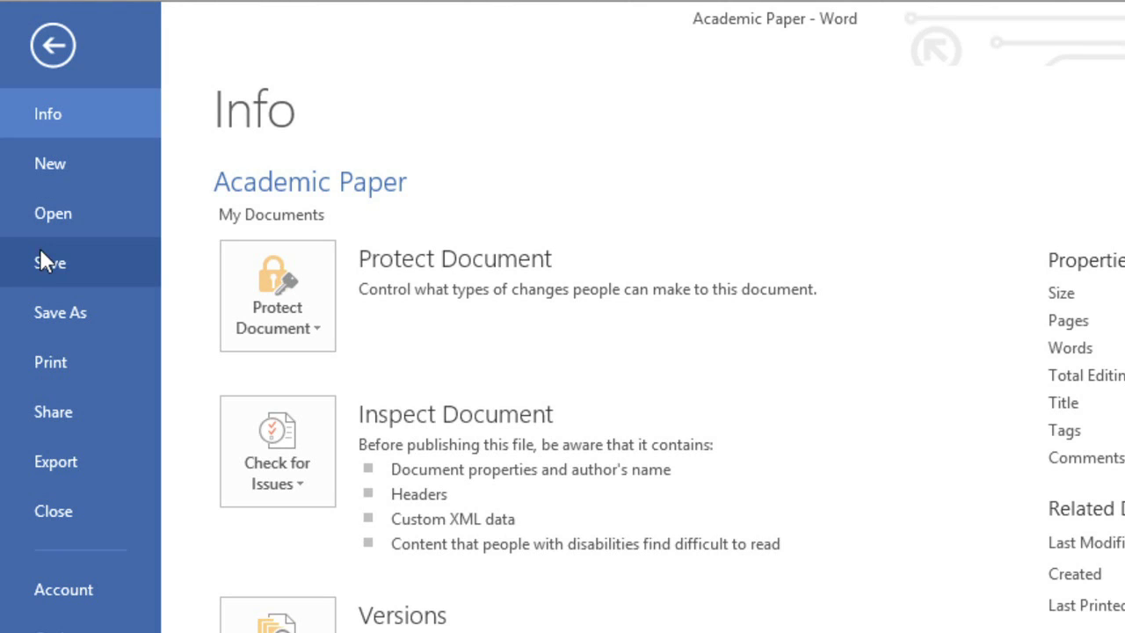
left_click(48, 363)
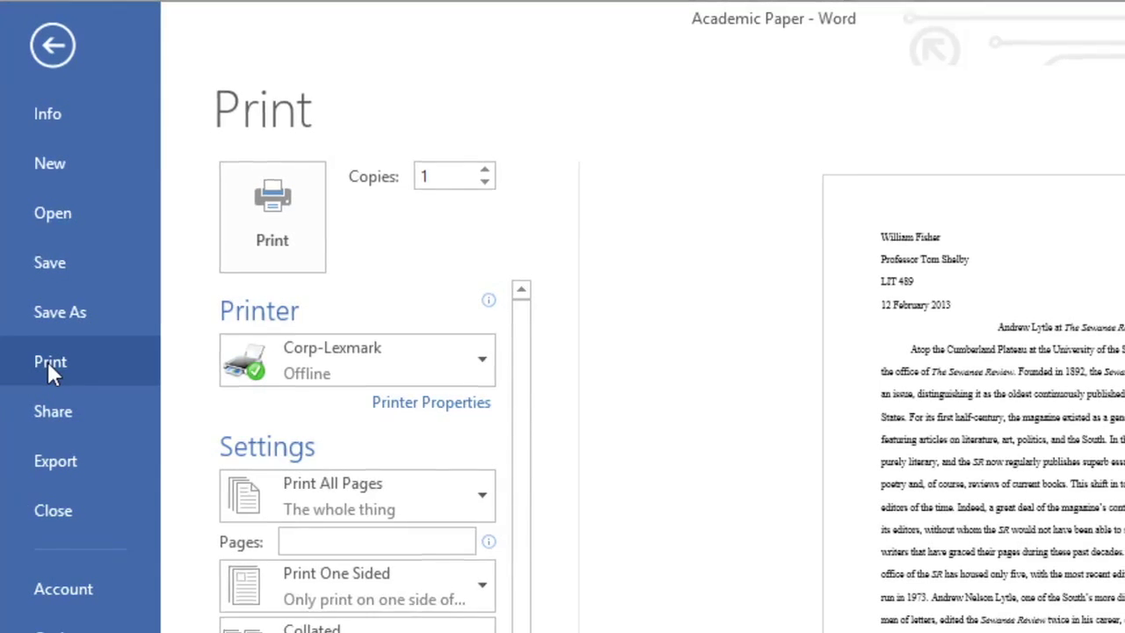
left_click(47, 48)
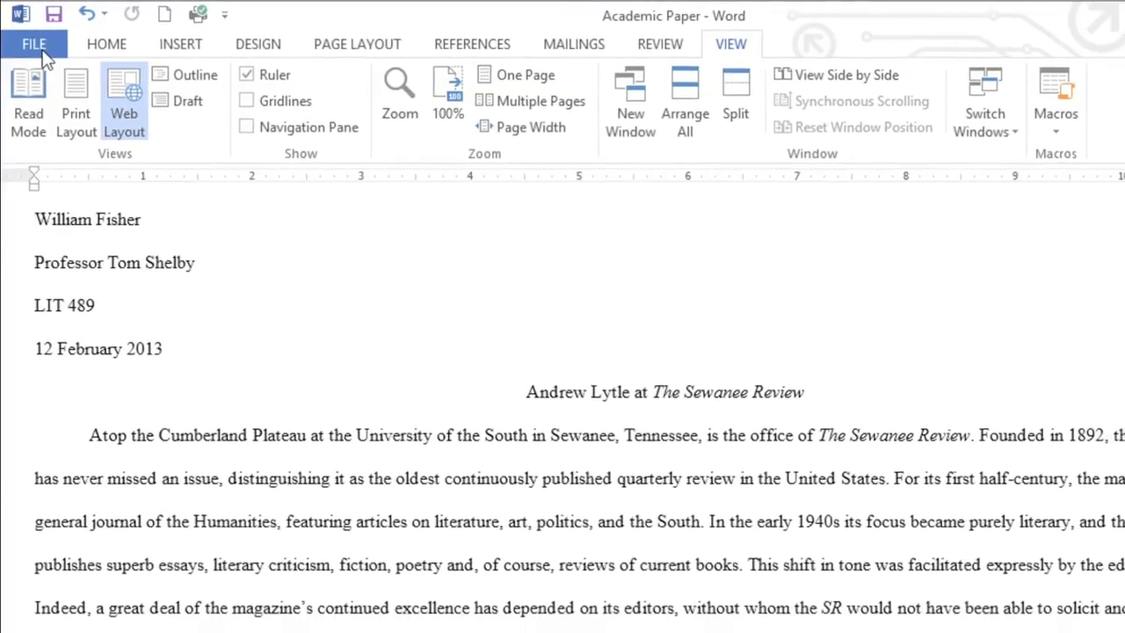